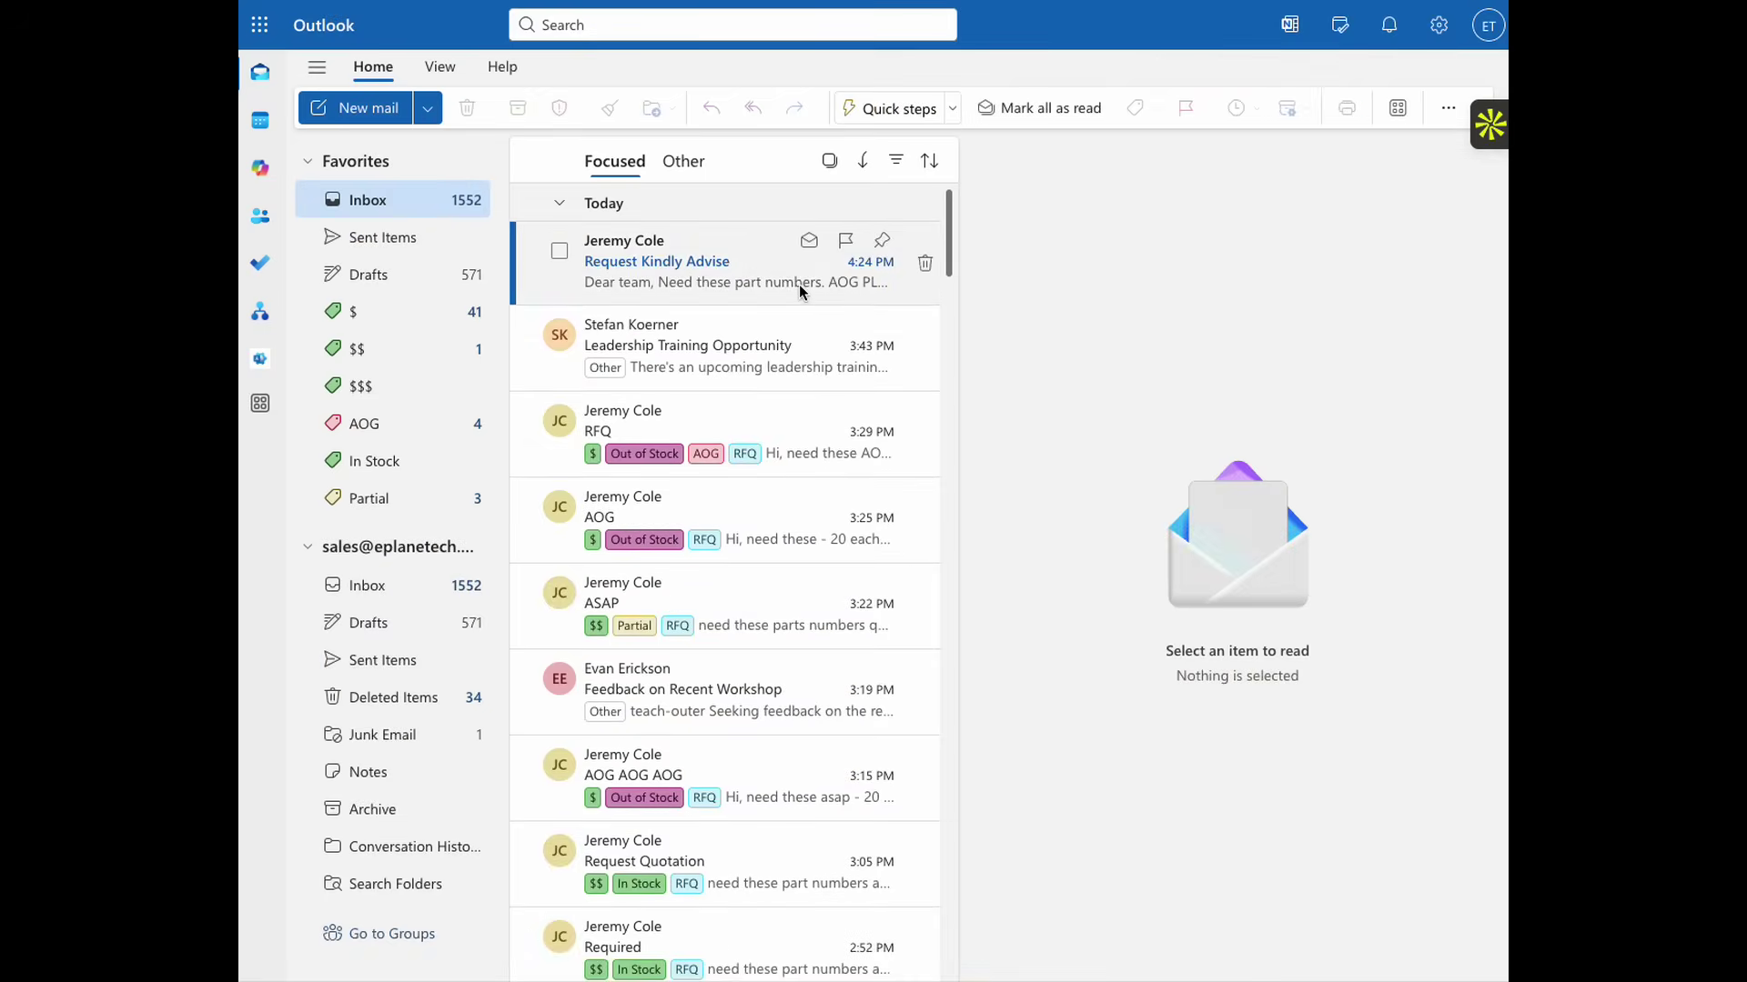
- Open the 'Request Kindly Advise' quotation draft to preview its priced parts table and in-stock status
{"action": "left_click", "coordinate": [799, 284]}
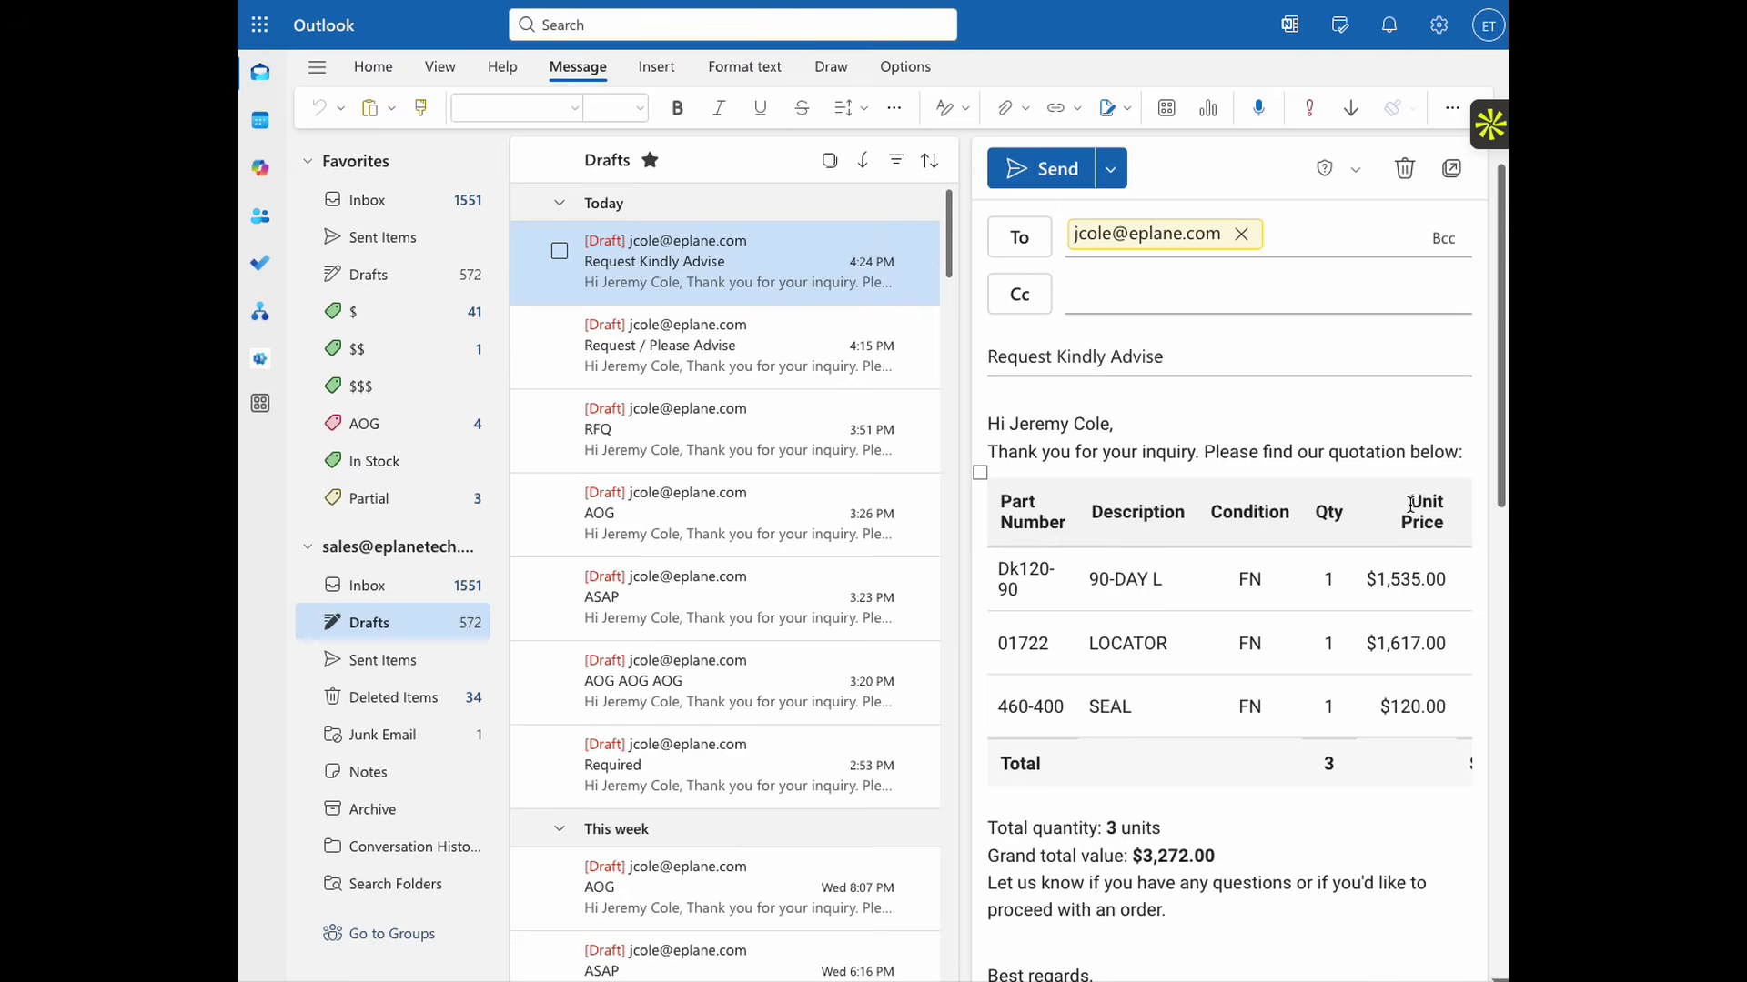
{"action": "scroll", "coordinate": [1397, 515], "scroll_direction": "down", "scroll_amount": 1}
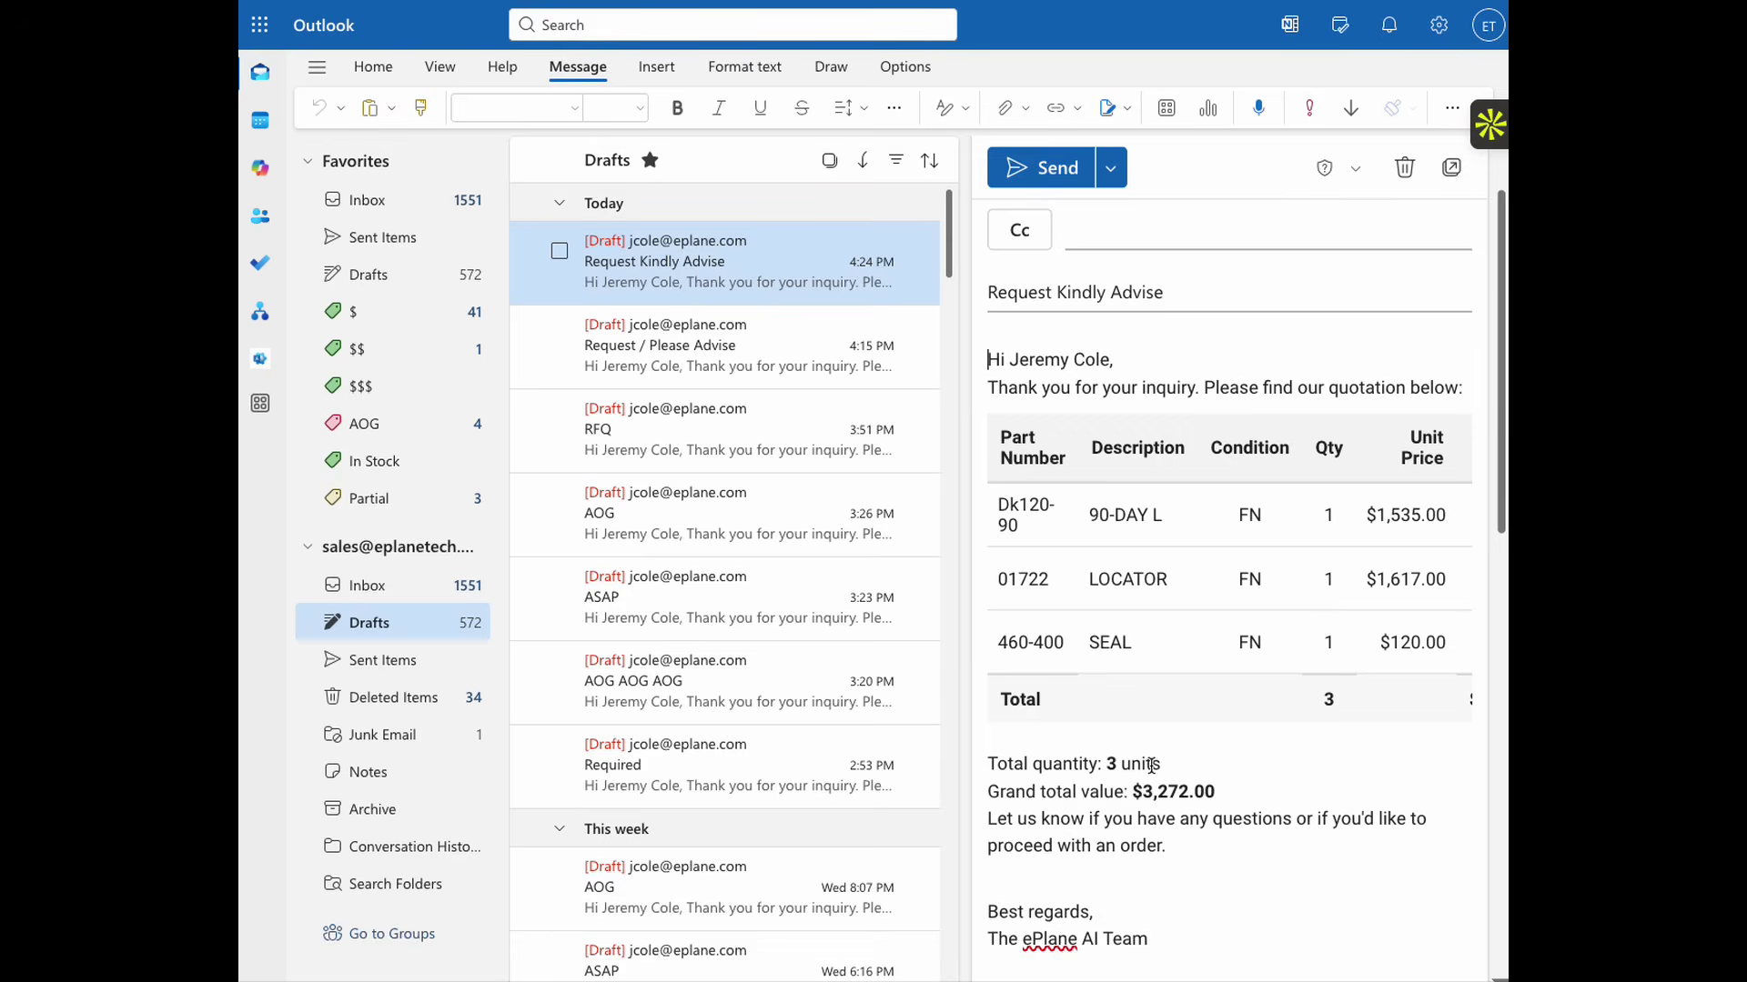
{"action": "scroll", "coordinate": [1163, 531], "scroll_direction": "up", "scroll_amount": 1}
- Close the draft, filter to AOG-tagged emails, and open the top 'Request Kindly Advise' message
{"action": "left_click", "coordinate": [1058, 182]}
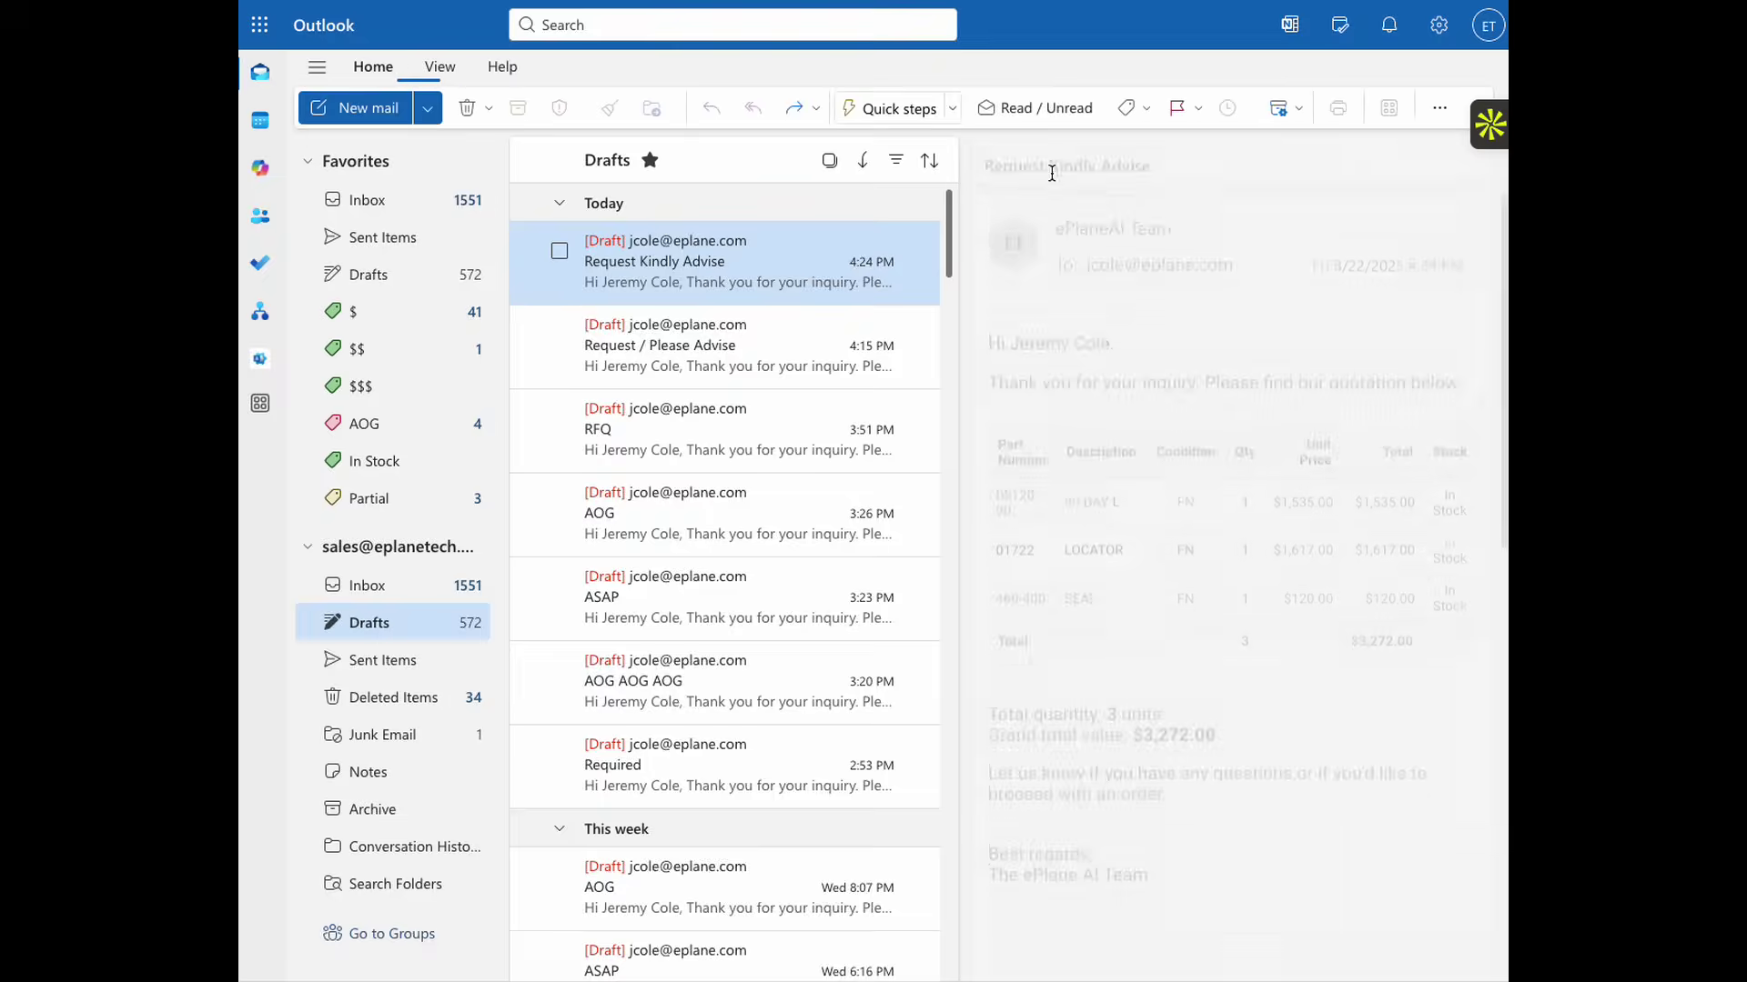
{"action": "left_click", "coordinate": [424, 431]}
{"action": "left_click", "coordinate": [748, 284]}
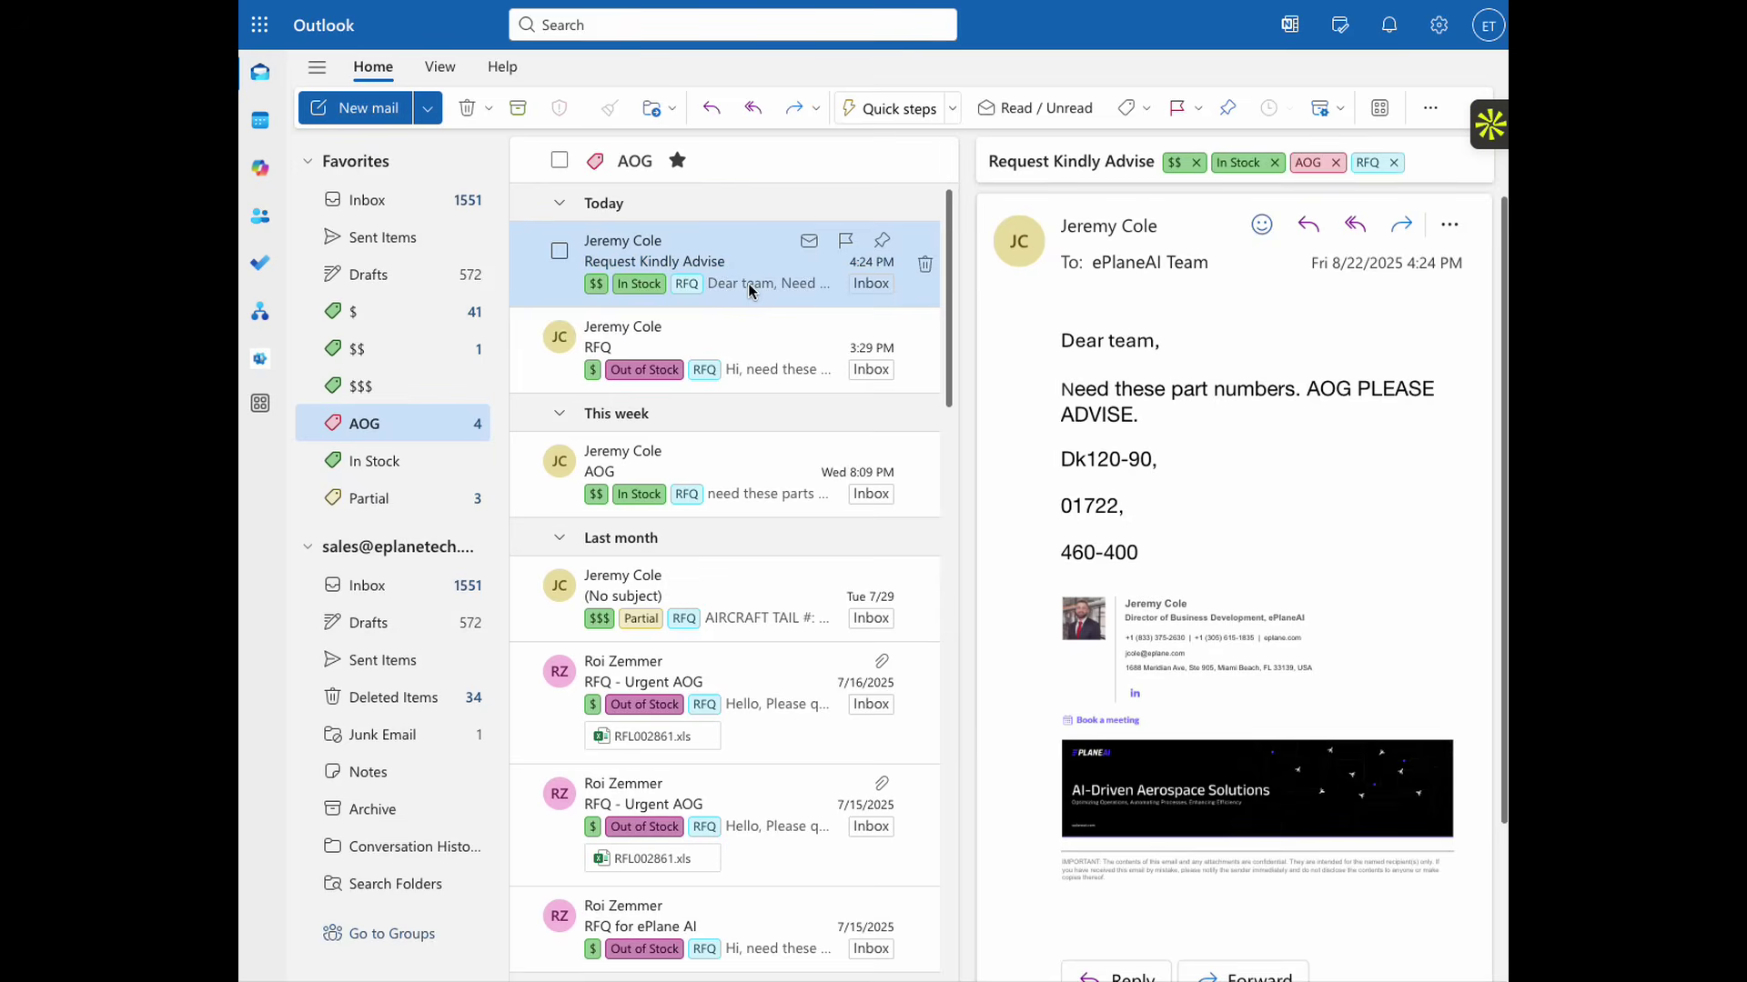